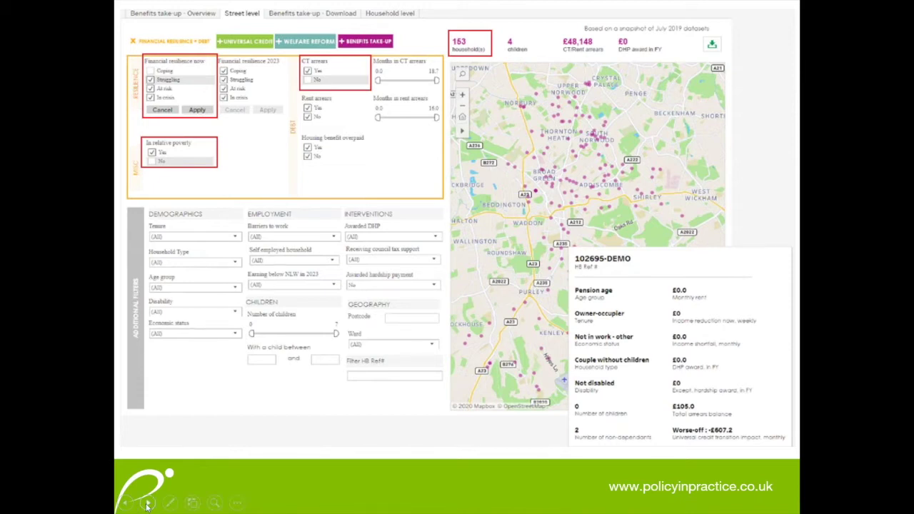
pyautogui.click(147, 504)
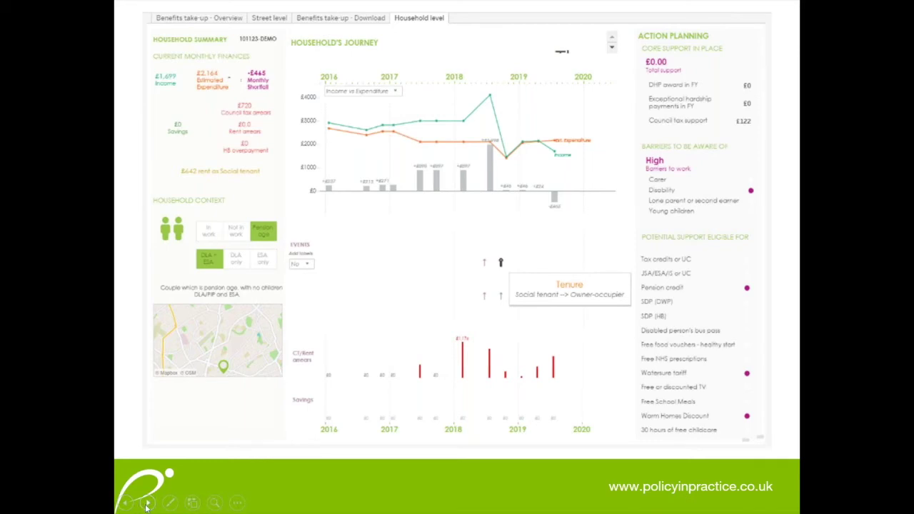
pyautogui.click(146, 506)
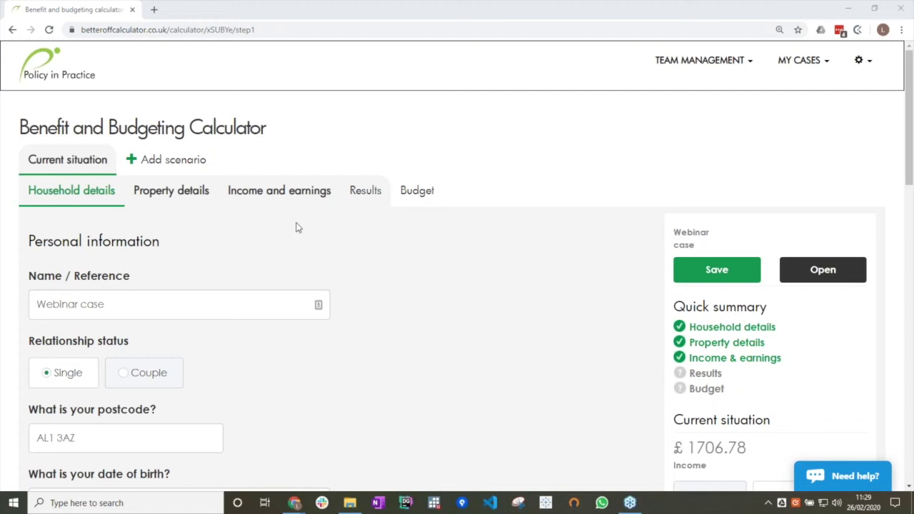
# Review the household details questions on personal information, benefit claim start and Universal Credit status
pyautogui.scroll(-1, 298, 226)
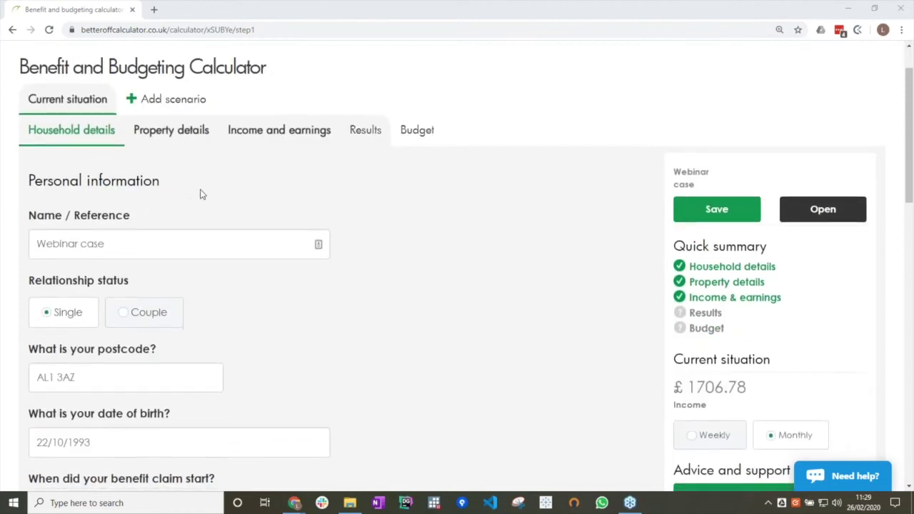
pyautogui.scroll(-1, 200, 192)
pyautogui.scroll(-1, 200, 188)
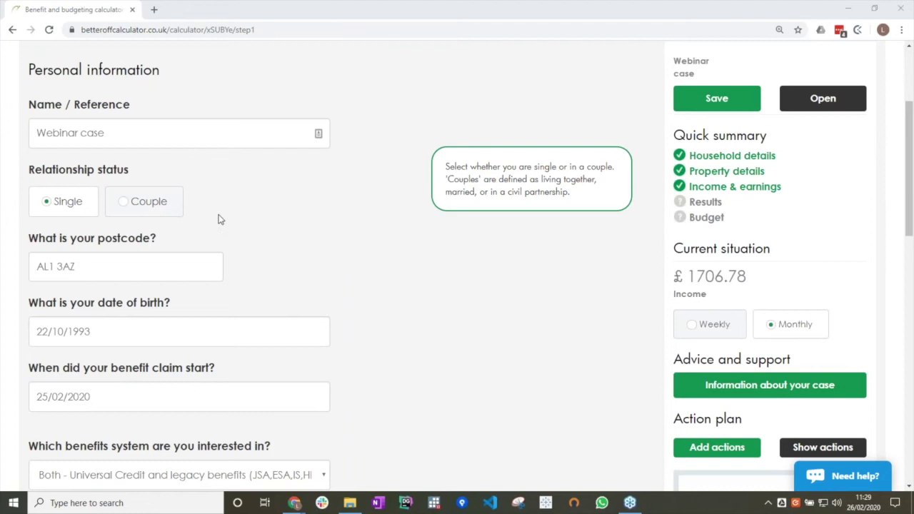
pyautogui.scroll(-1, 218, 216)
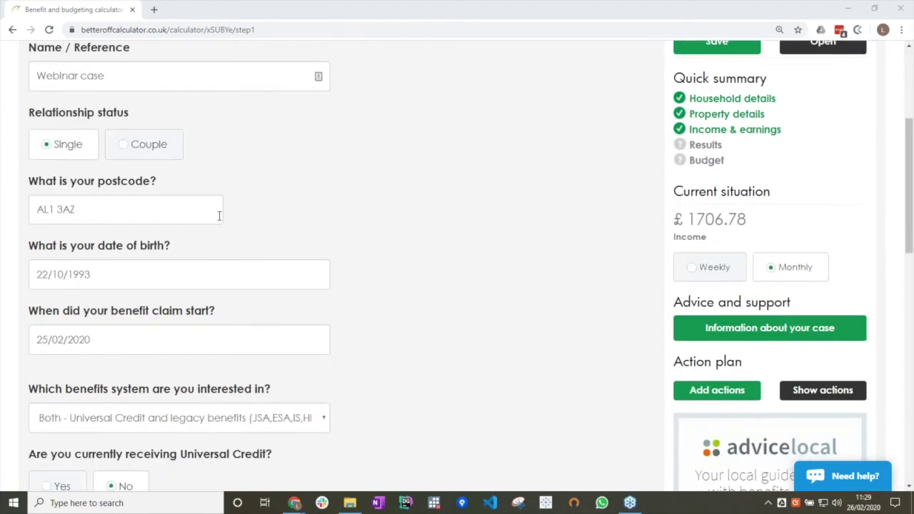
pyautogui.scroll(-3, 218, 208)
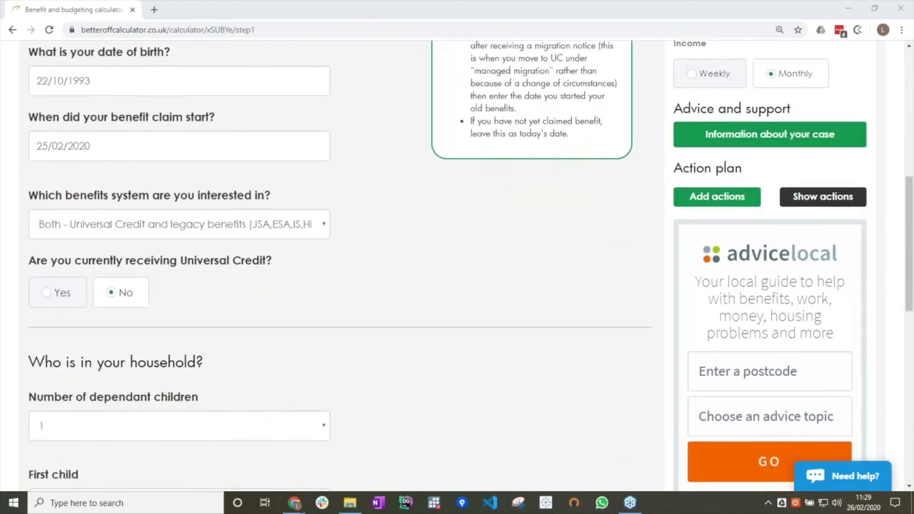
pyautogui.scroll(-3, 229, 204)
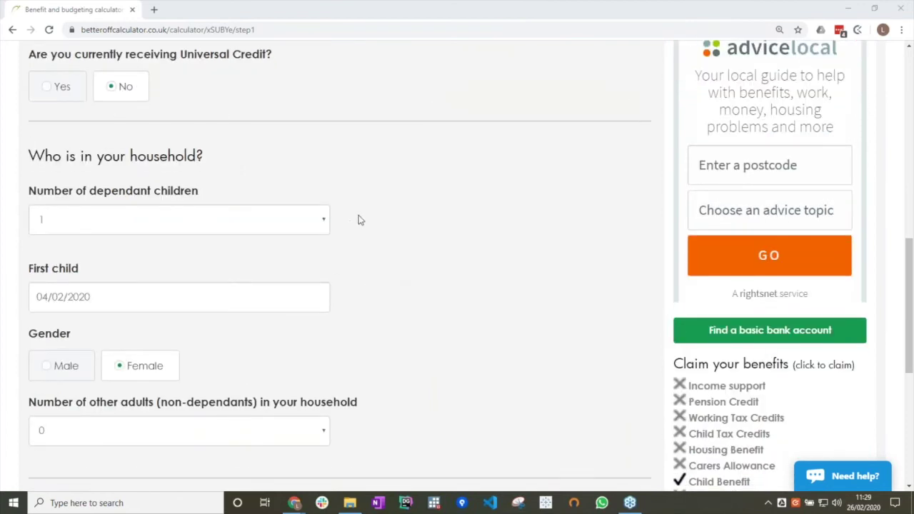
# Select 1 as the number of dependant children and check the calendar of the first child's date of birth
pyautogui.moveTo(314, 224)
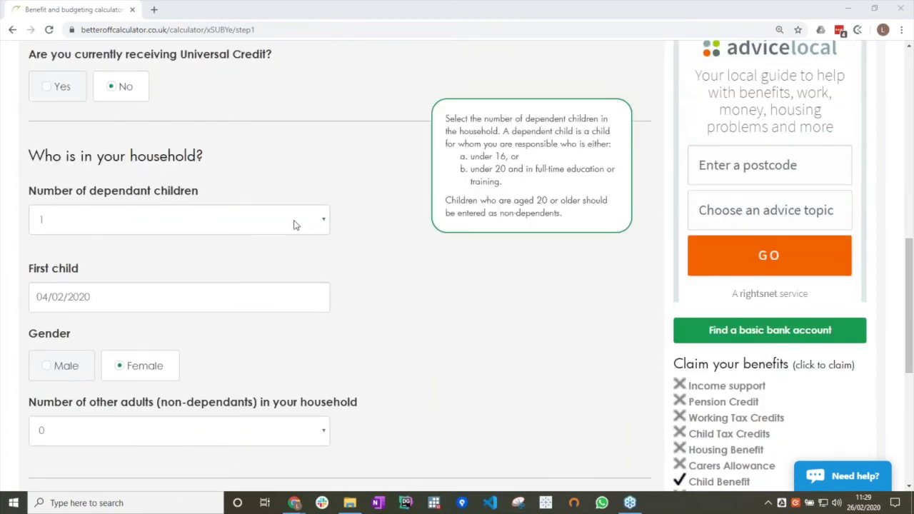
pyautogui.click(296, 225)
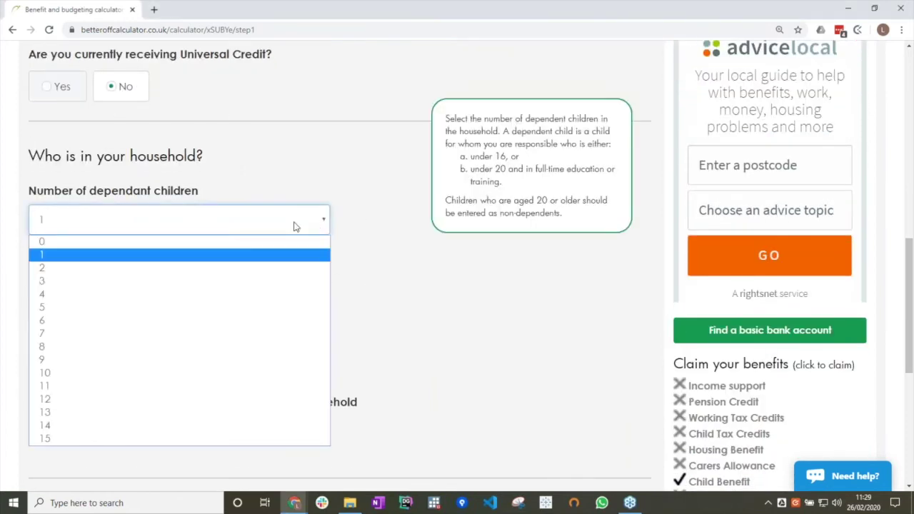
pyautogui.click(130, 260)
pyautogui.moveTo(325, 265)
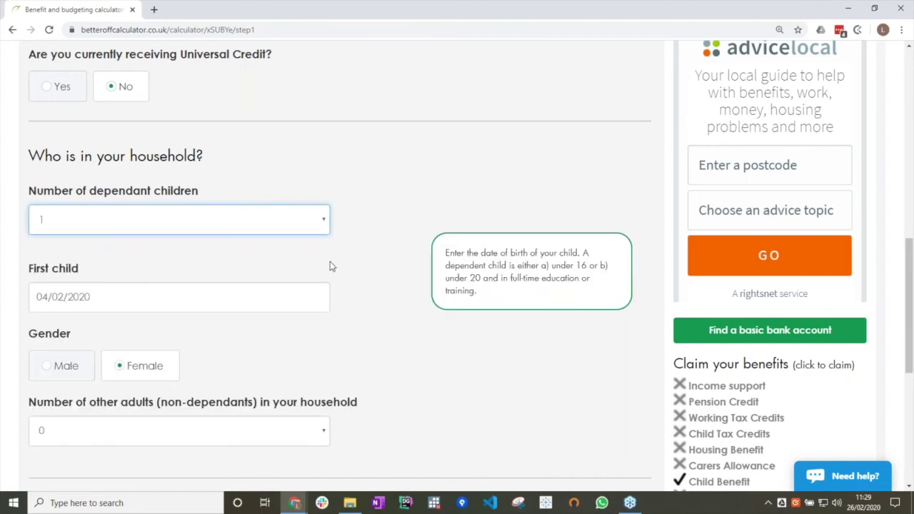
pyautogui.click(261, 218)
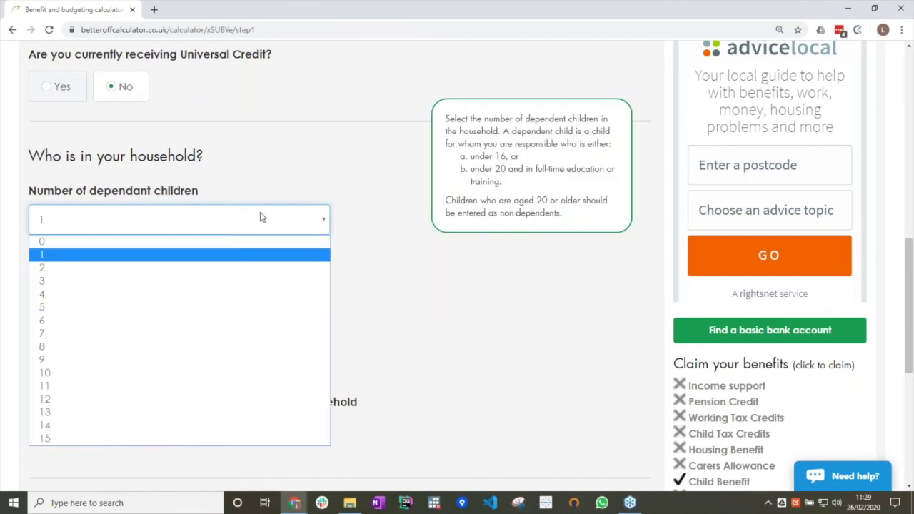
pyautogui.click(198, 255)
pyautogui.click(165, 295)
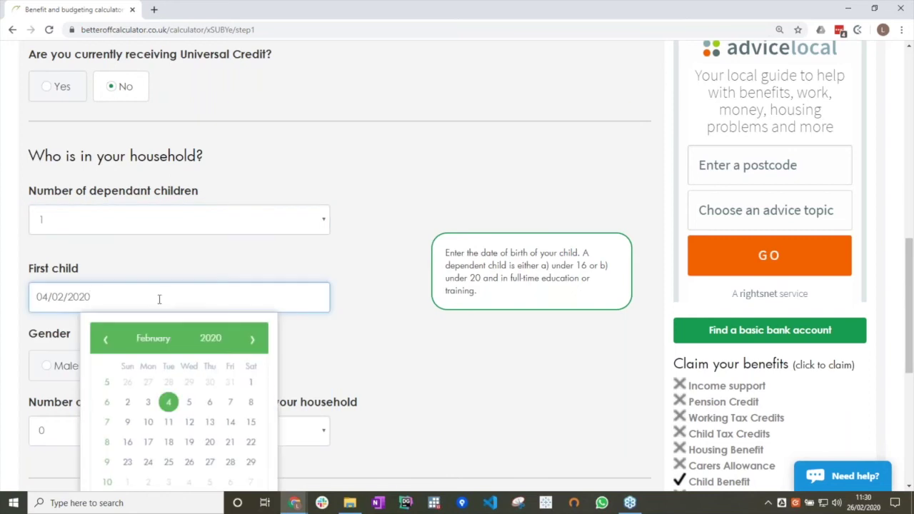
pyautogui.click(370, 271)
# Answer Yes to whether anyone in the household is disabled, ill or caring, and set the answer back to No
pyautogui.scroll(-3, 370, 271)
pyautogui.scroll(-2, 371, 282)
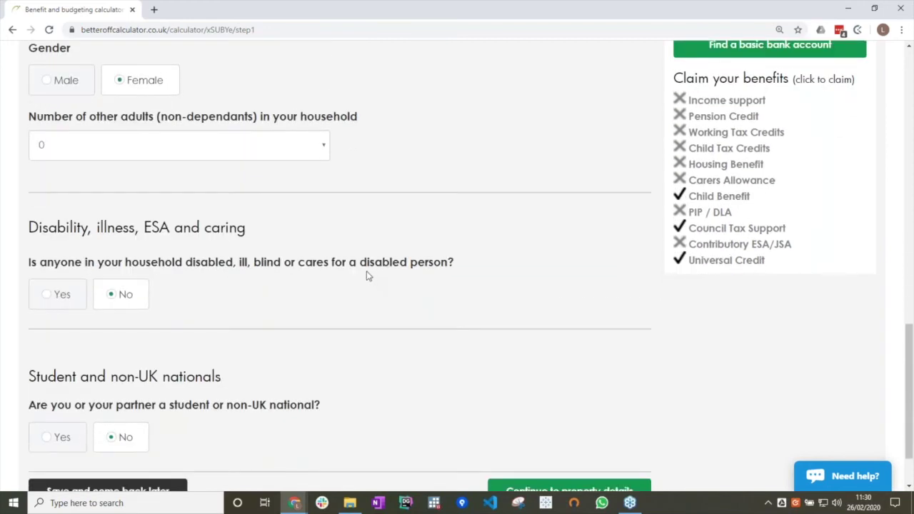
pyautogui.click(83, 287)
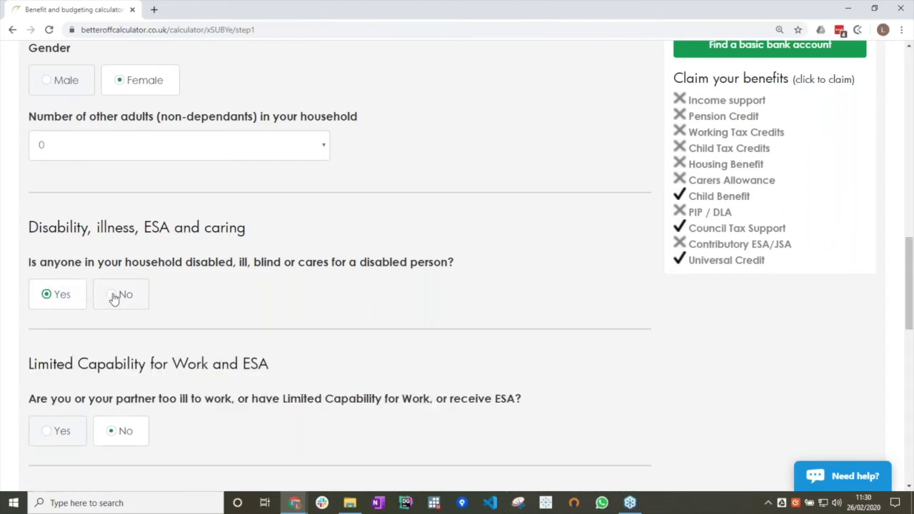
pyautogui.click(115, 297)
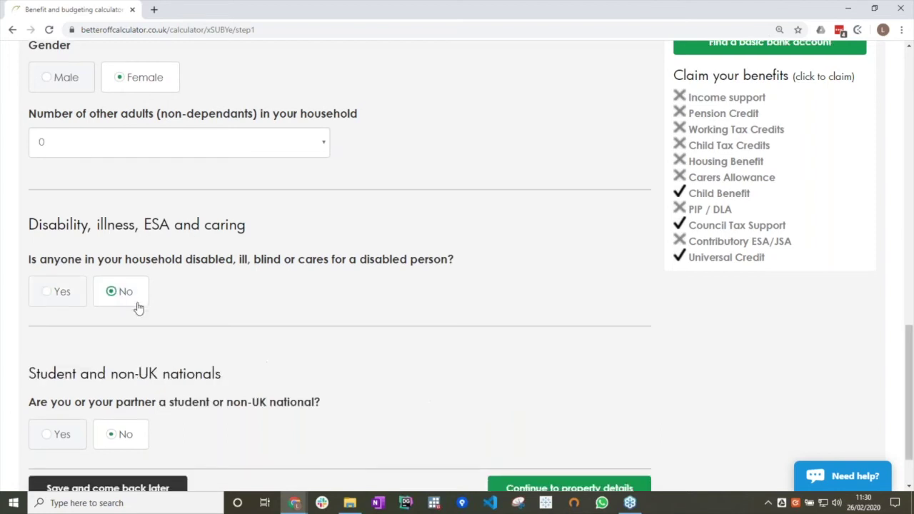
# Continue to the property details and highlight the statement naming the local council
pyautogui.scroll(-2, 138, 314)
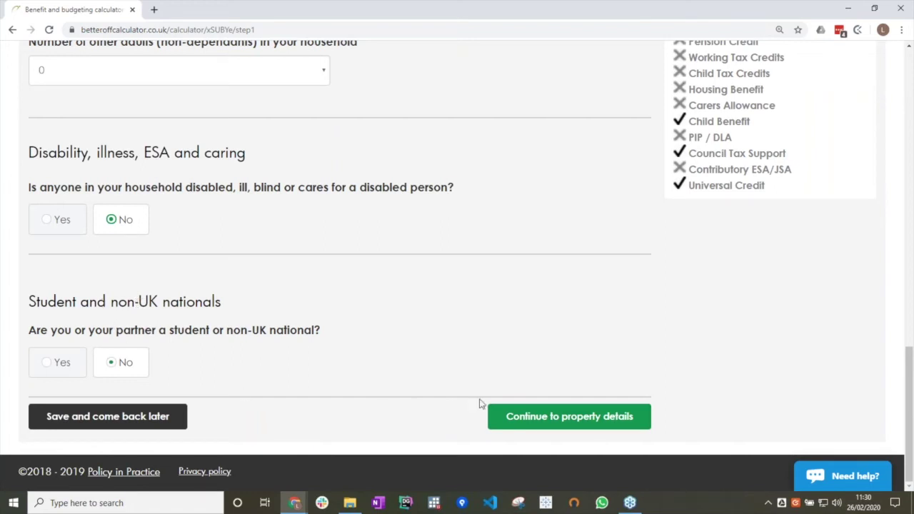
pyautogui.click(512, 417)
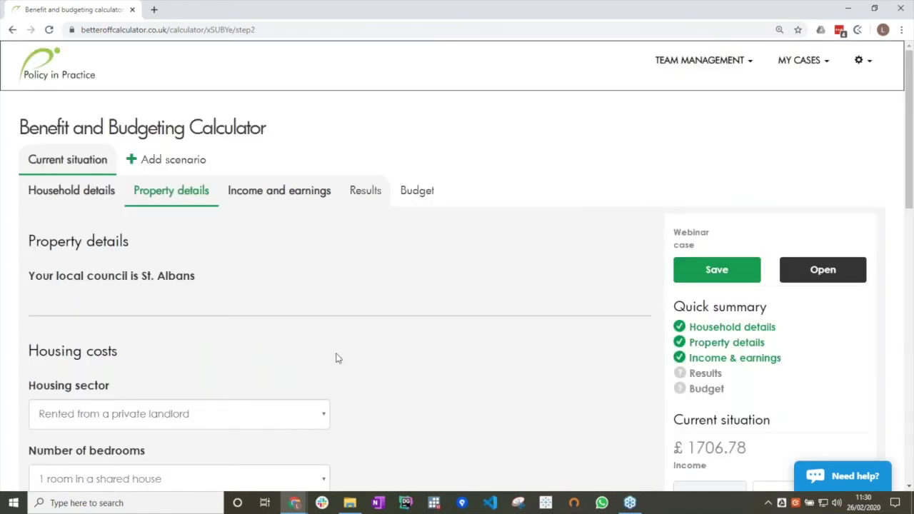
pyautogui.tripleClick(169, 283)
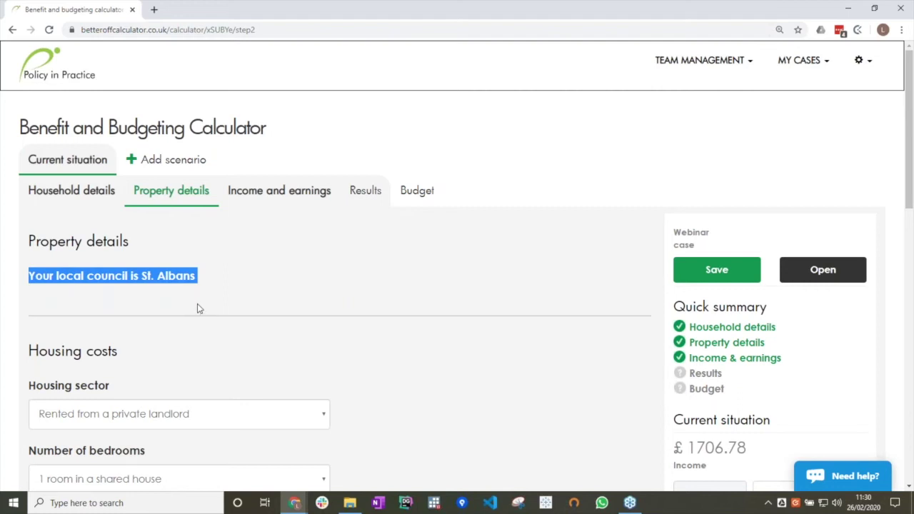
# Examine the housing costs, highlighting the Local Housing Allowance statement and the Rent label
pyautogui.scroll(-2, 200, 307)
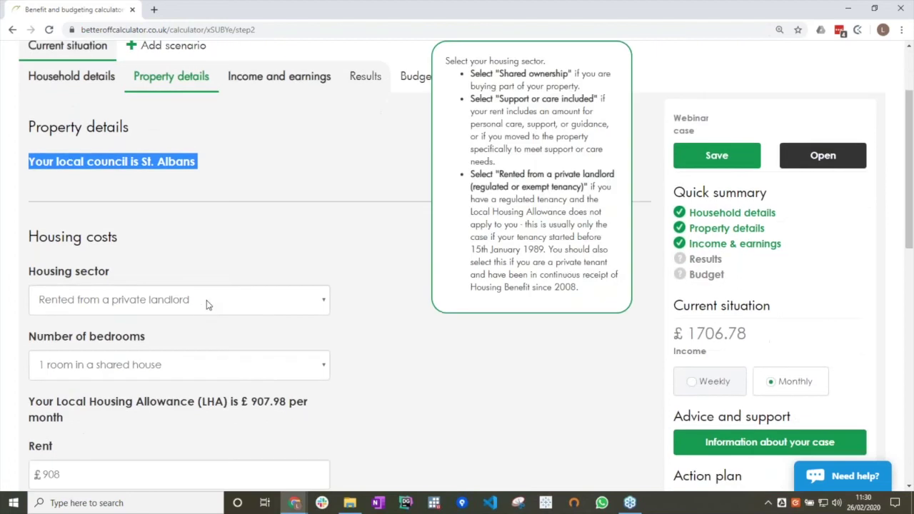
pyautogui.scroll(-1, 226, 243)
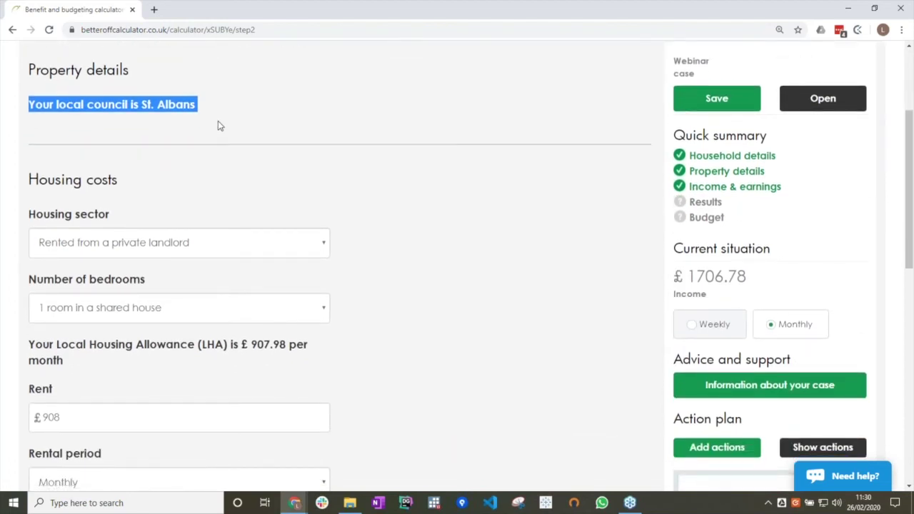
pyautogui.moveTo(71, 348)
pyautogui.moveTo(71, 348); pyautogui.dragTo(316, 342)
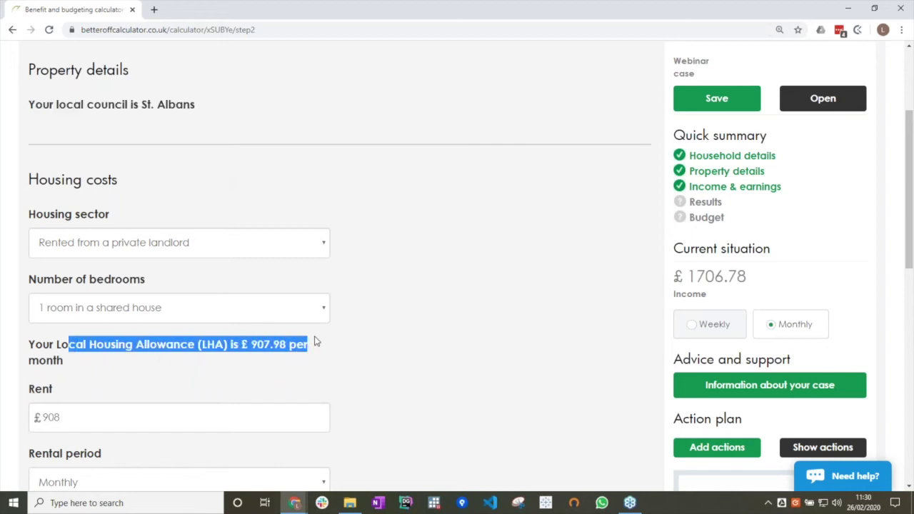
pyautogui.scroll(-1, 317, 342)
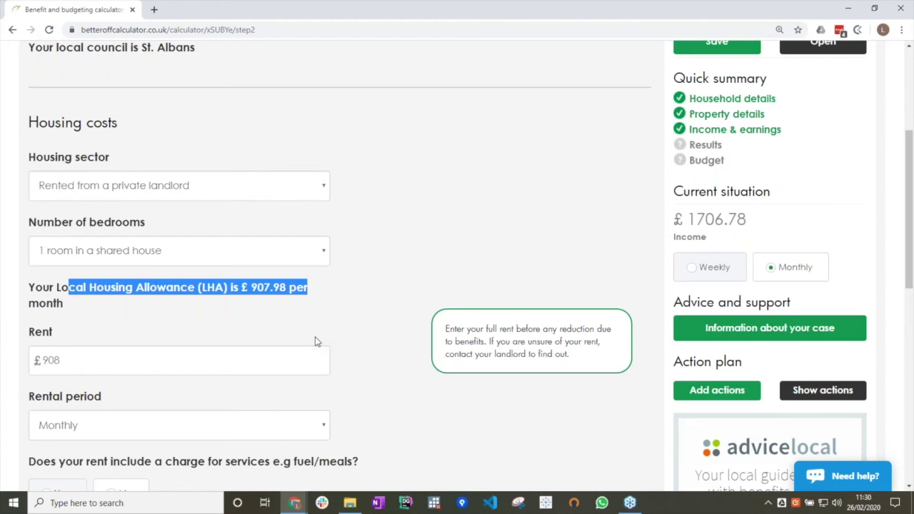
pyautogui.click(318, 361)
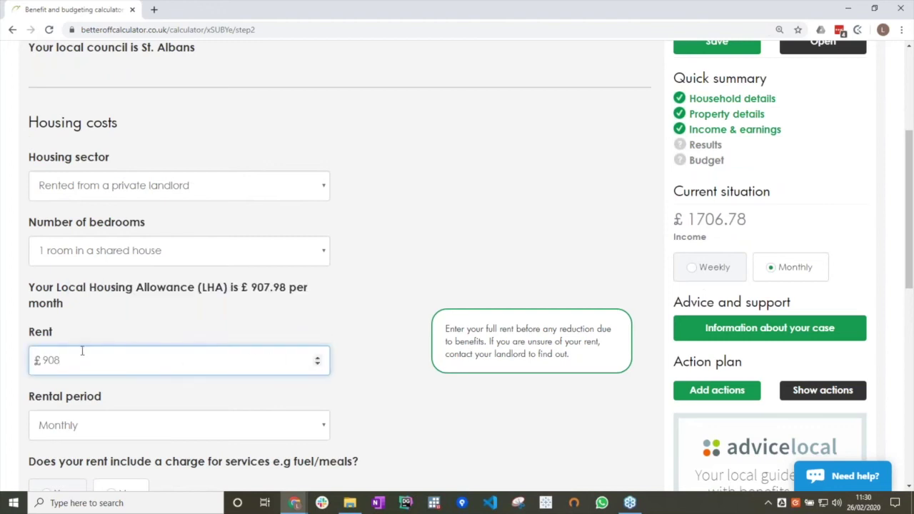
pyautogui.doubleClick(48, 336)
pyautogui.scroll(-2, 321, 309)
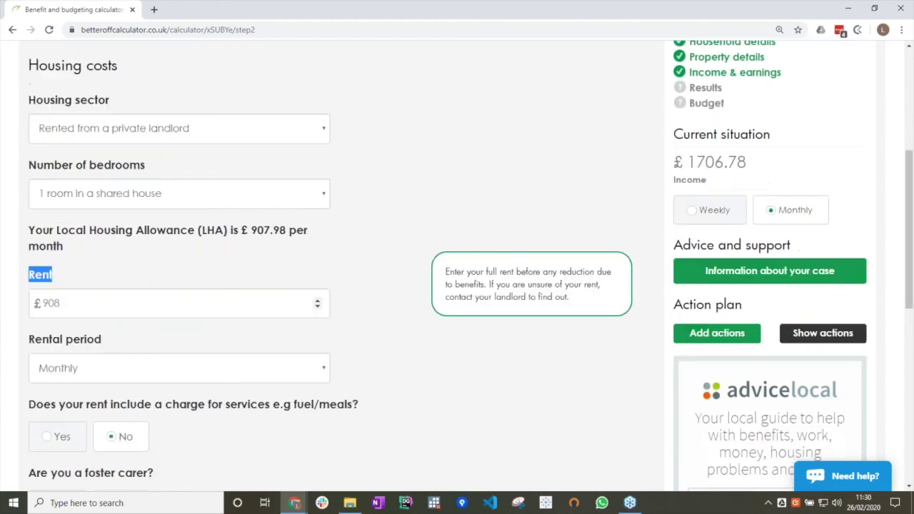
# Examine the council tax questions, highlighting the calculated council tax liability text
pyautogui.scroll(-4, 320, 314)
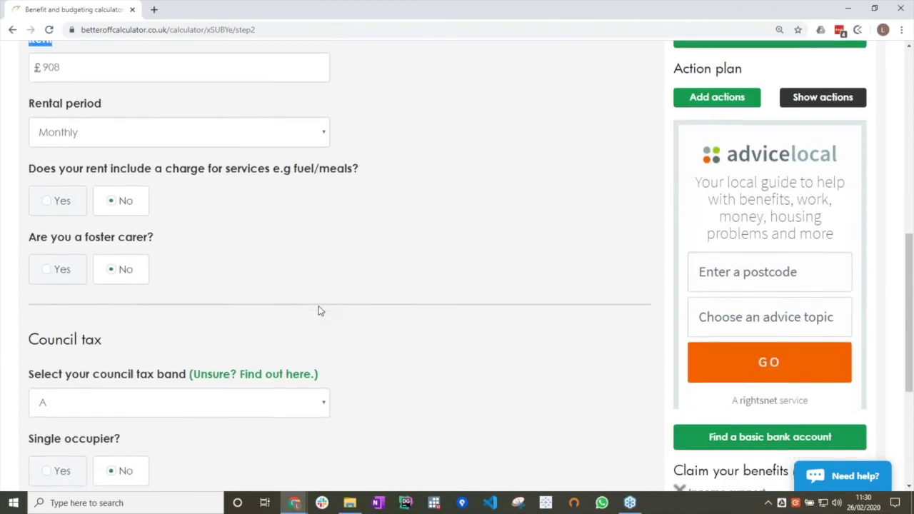
pyautogui.scroll(-1, 300, 350)
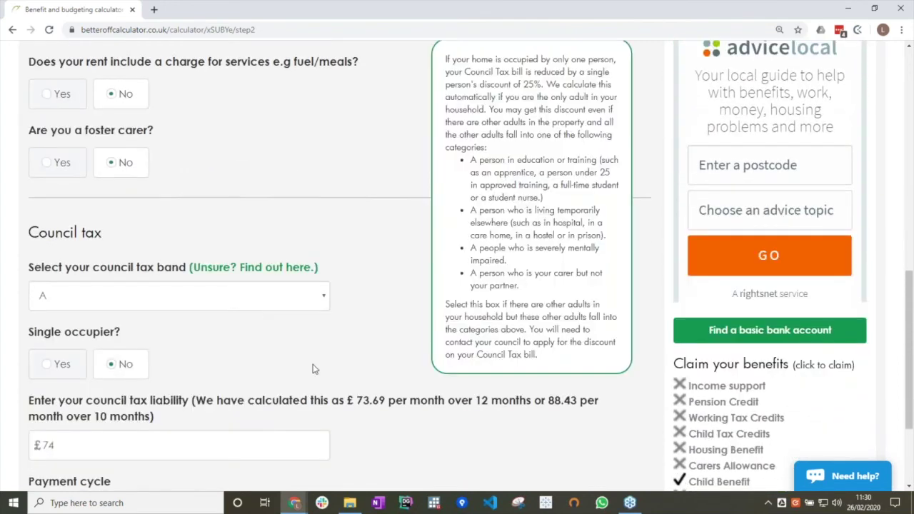
pyautogui.tripleClick(350, 402)
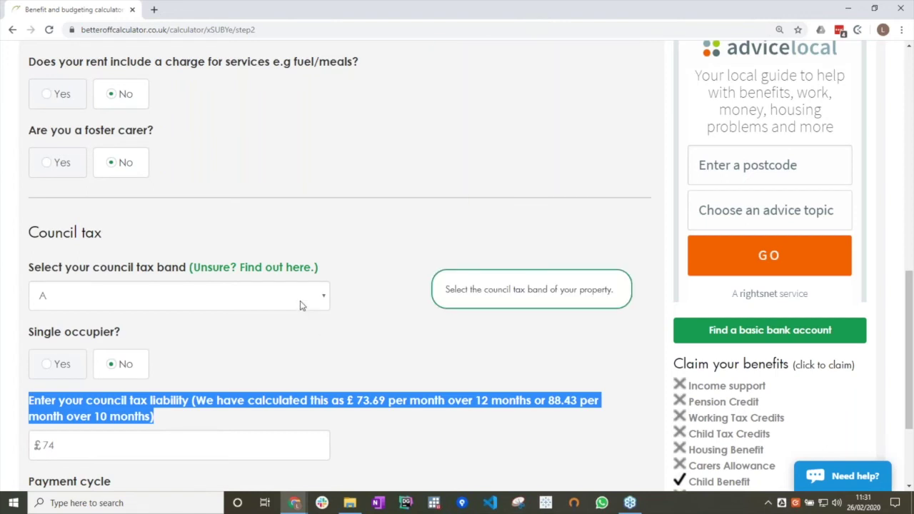
pyautogui.moveTo(322, 349)
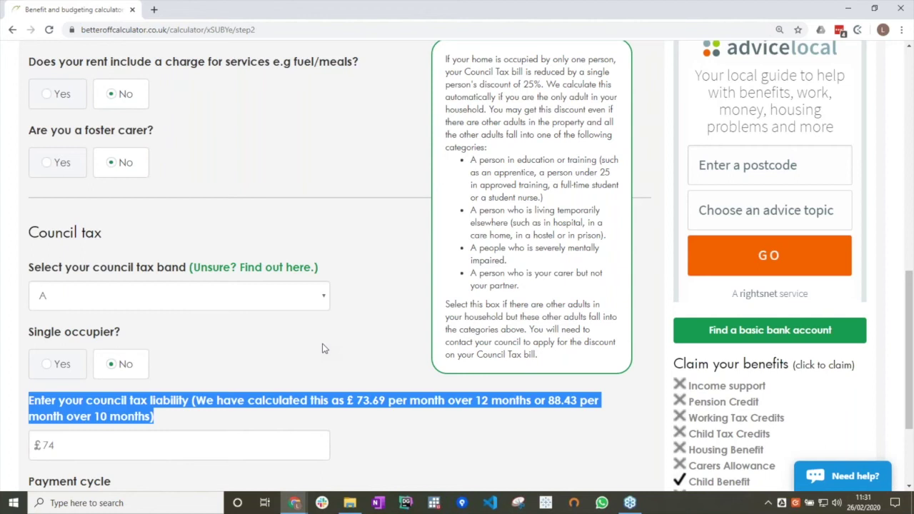
pyautogui.click(325, 348)
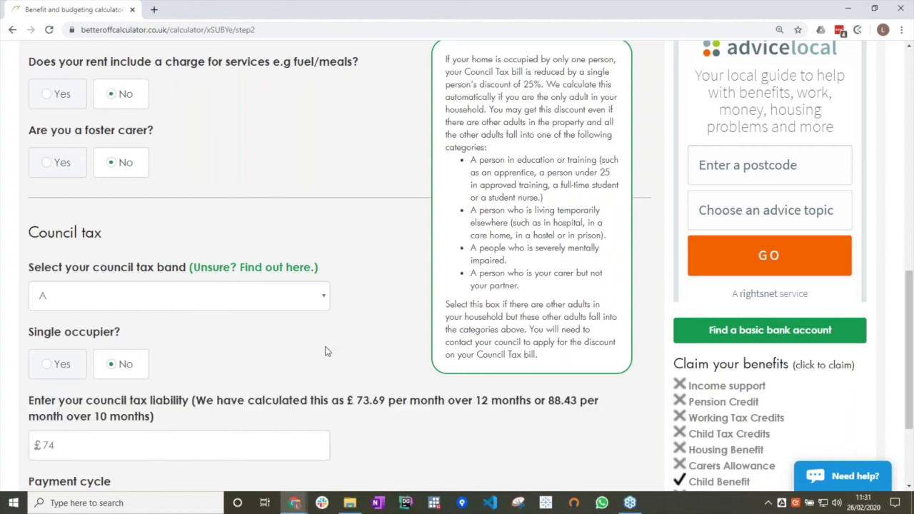
# Continue to the income and earnings section and view the guidance on being in work
pyautogui.scroll(-2, 326, 350)
pyautogui.click(439, 443)
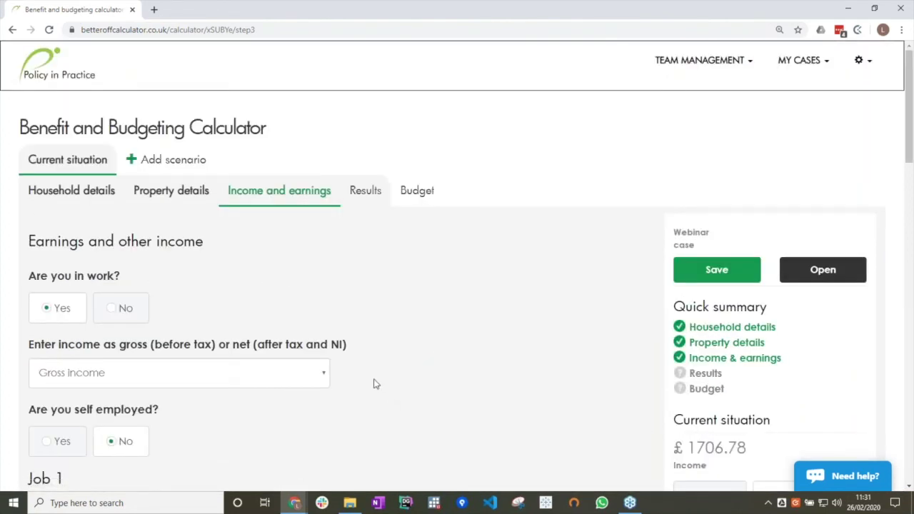
pyautogui.moveTo(408, 316)
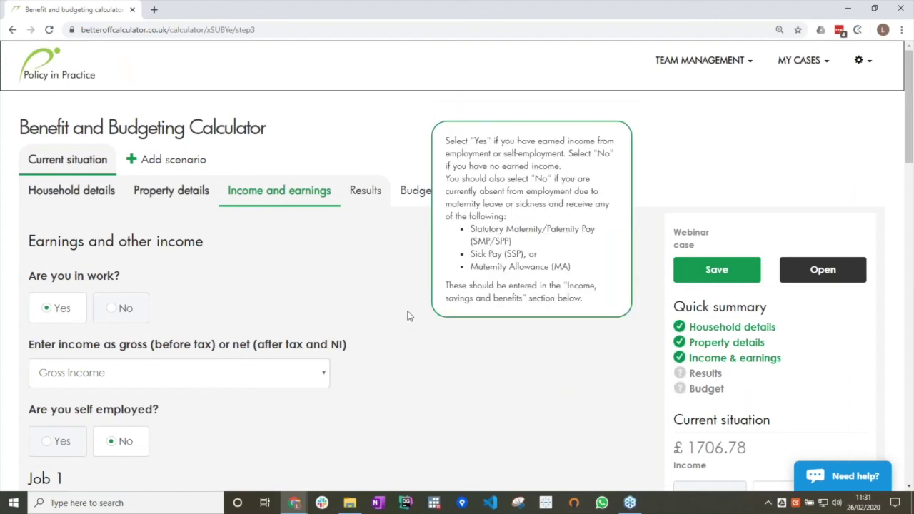
# Examine the earnings questions and the Job 1 fields, highlighting the Payment cycle label
pyautogui.scroll(-2, 306, 275)
pyautogui.moveTo(310, 292)
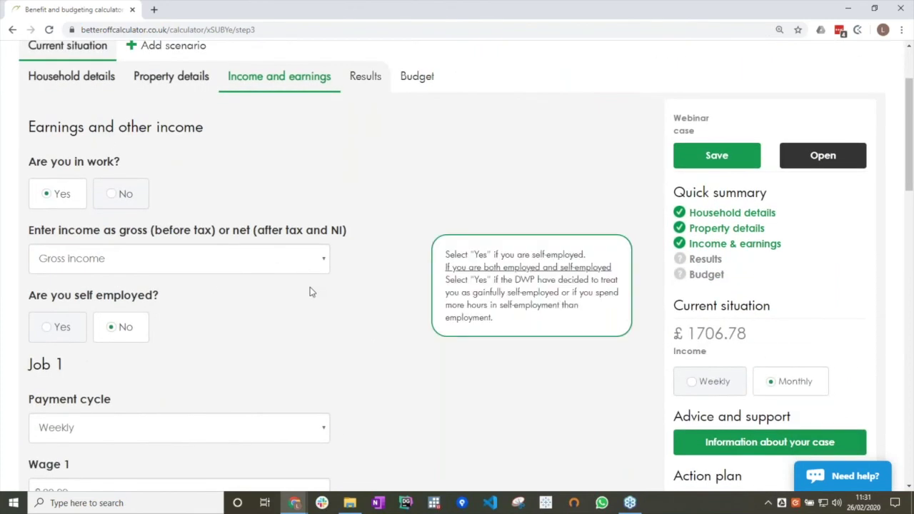
pyautogui.scroll(-1, 290, 323)
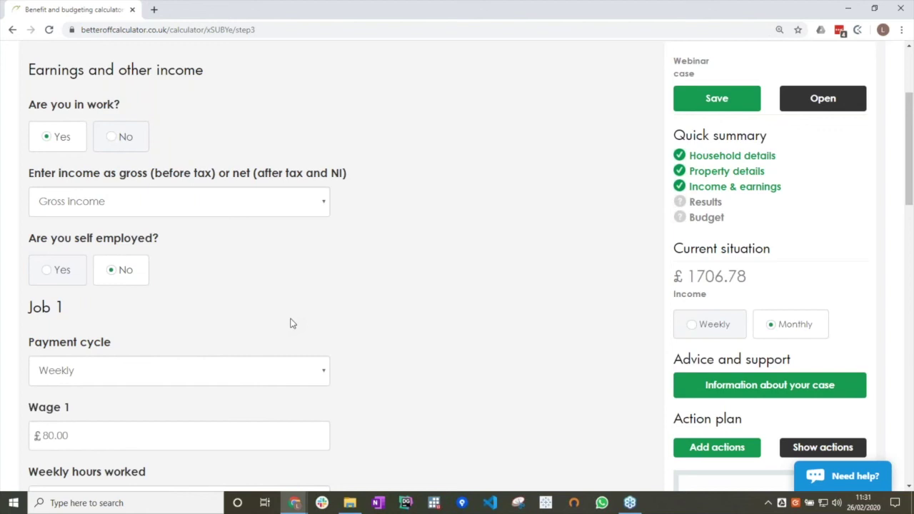
pyautogui.scroll(-1, 290, 324)
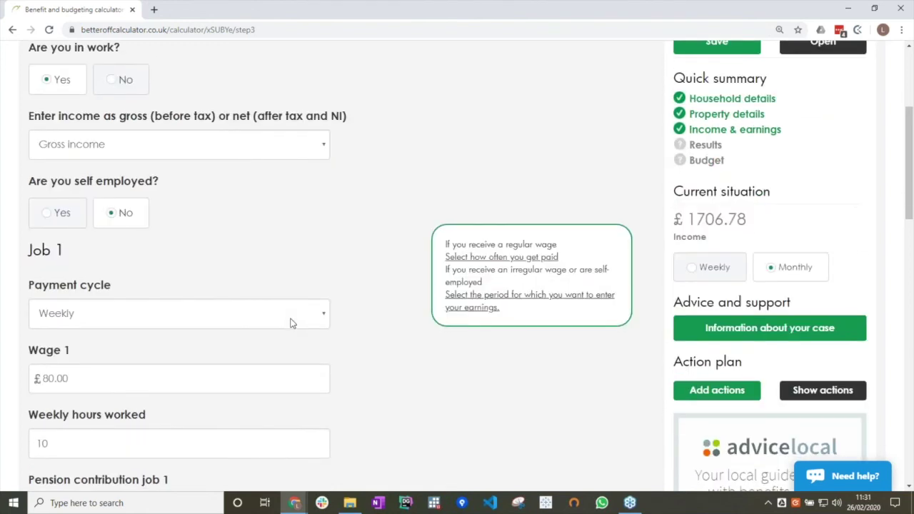
pyautogui.scroll(-1, 291, 322)
pyautogui.click(89, 311)
pyautogui.tripleClick(63, 231)
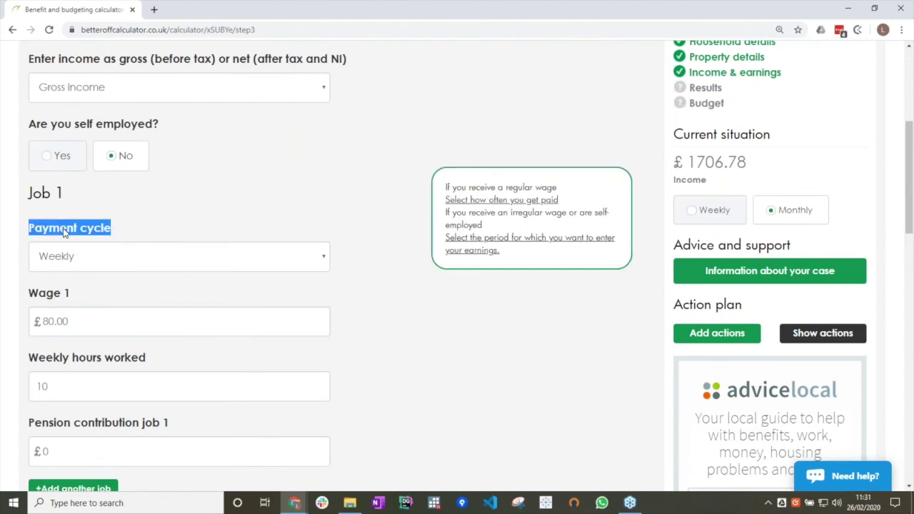
# Examine the Job 1 payment cycle, wage and weekly hours fields, highlighting the wage and hours entries
pyautogui.click(64, 254)
pyautogui.click(61, 305)
pyautogui.click(63, 322)
pyautogui.doubleClick(63, 322)
pyautogui.doubleClick(65, 382)
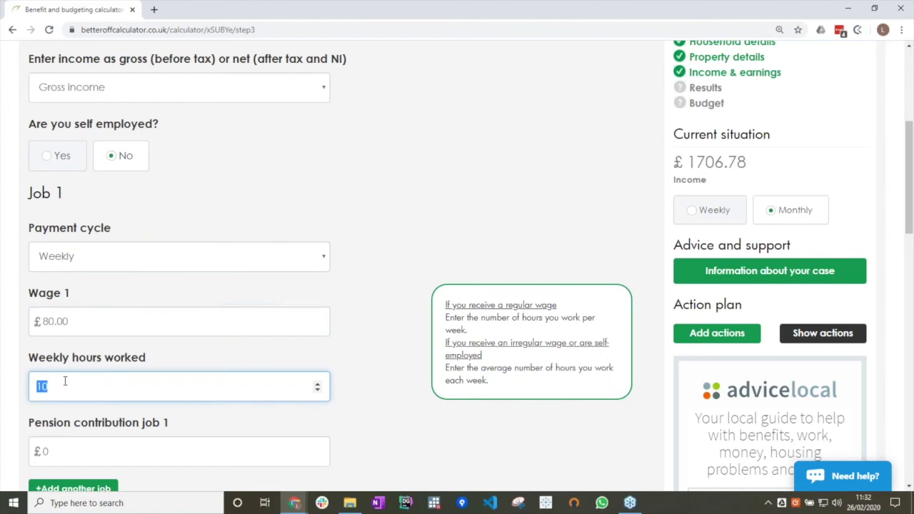
# Review the pension, contributory benefits, childcare and other income questions, and continue to the results
pyautogui.scroll(-3, 107, 331)
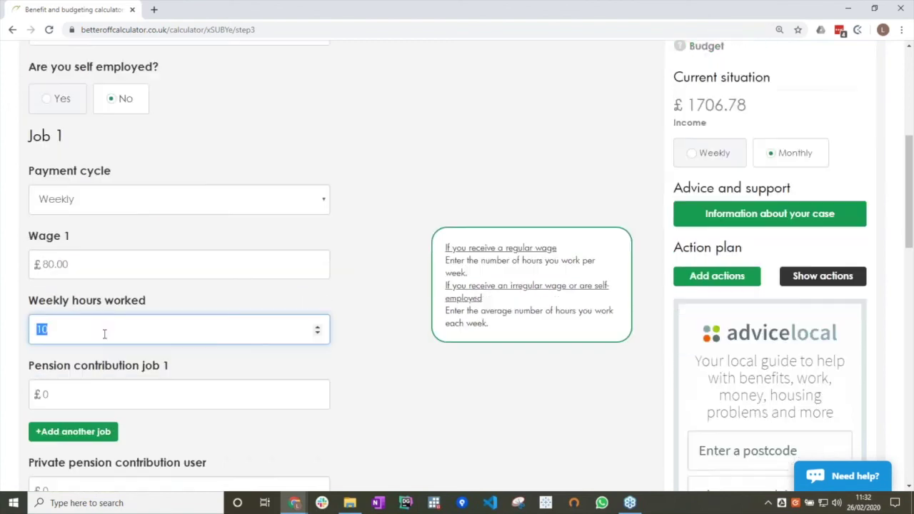
pyautogui.scroll(-4, 105, 337)
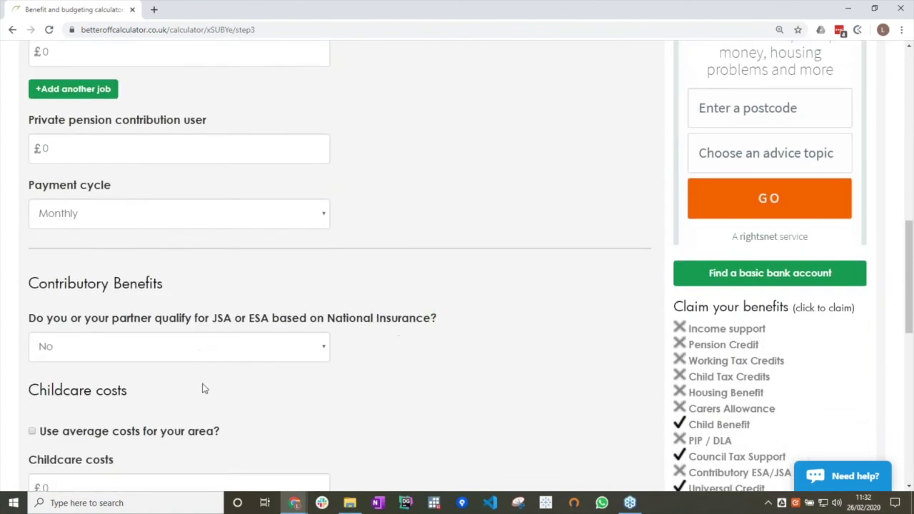
pyautogui.scroll(-6, 565, 414)
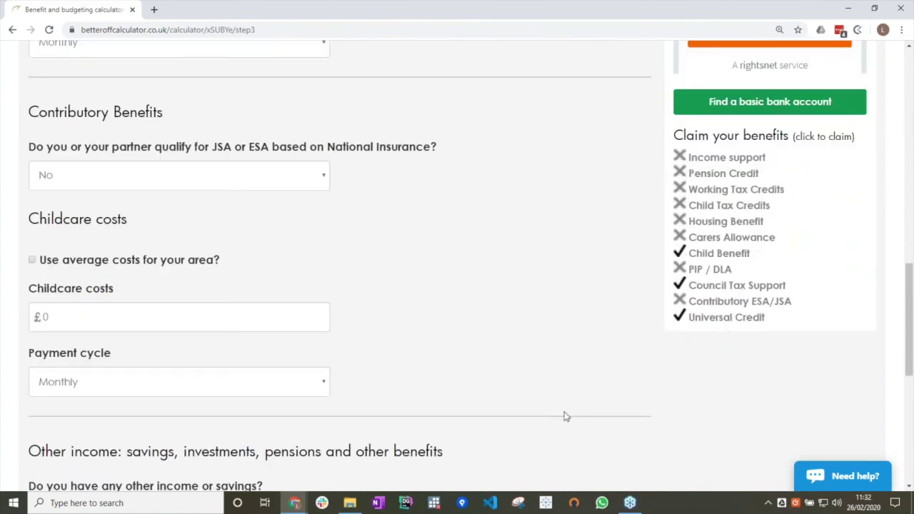
pyautogui.scroll(-2, 571, 420)
pyautogui.scroll(-2, 527, 417)
pyautogui.moveTo(454, 373)
pyautogui.scroll(-1, 543, 414)
pyautogui.click(568, 421)
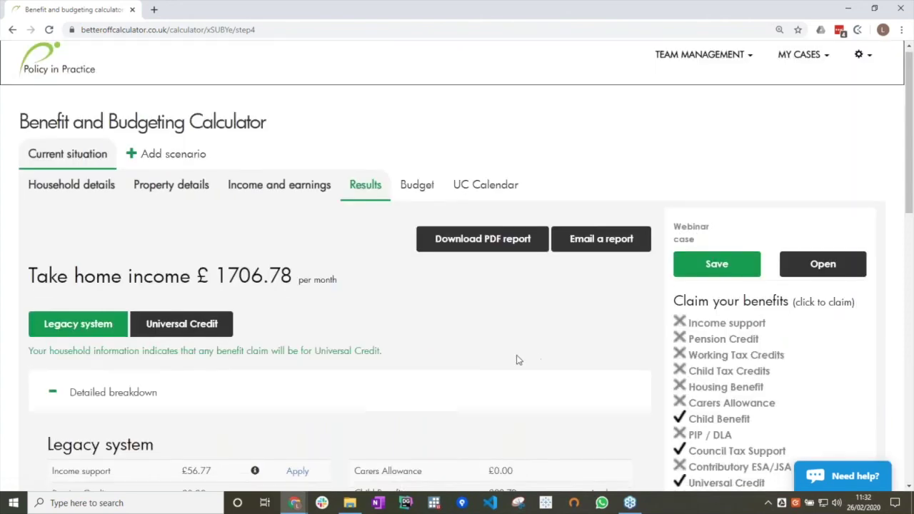
# Switch the results to the Universal Credit system and highlight the statement about which benefit the household would claim
pyautogui.scroll(-1, 516, 359)
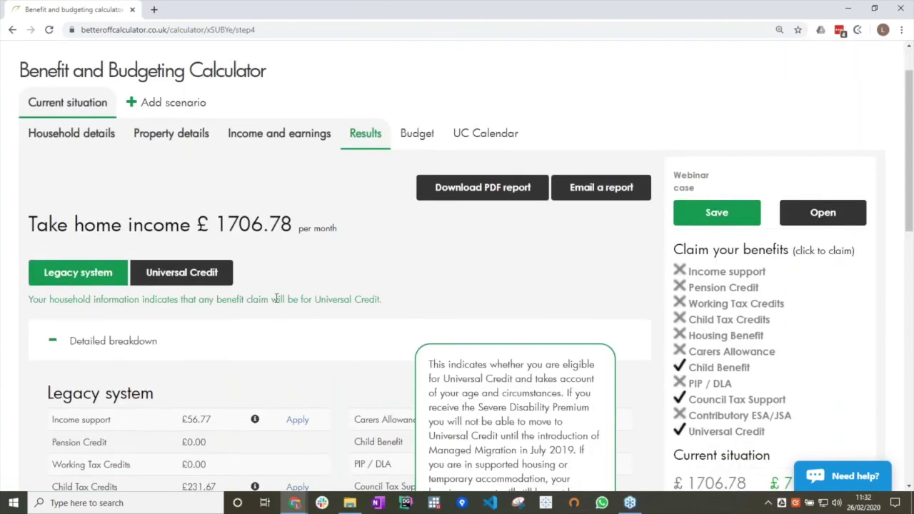
pyautogui.click(213, 283)
pyautogui.tripleClick(196, 301)
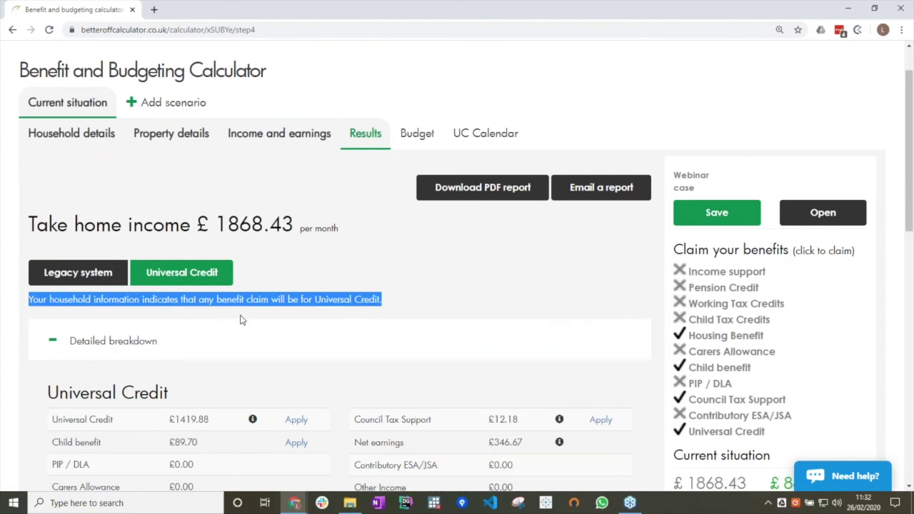
# View the element-by-element breakdown of the Universal Credit award in the detailed results, and dismiss it
pyautogui.scroll(-1, 240, 321)
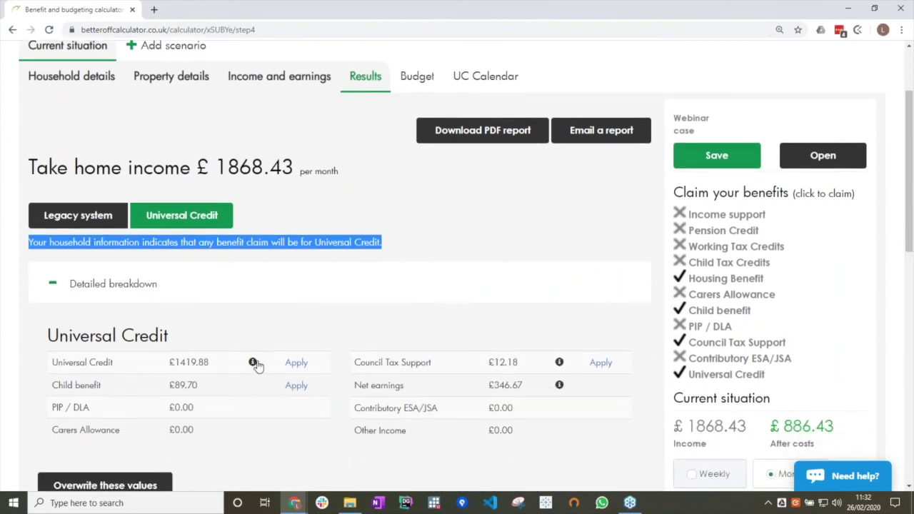
pyautogui.click(254, 363)
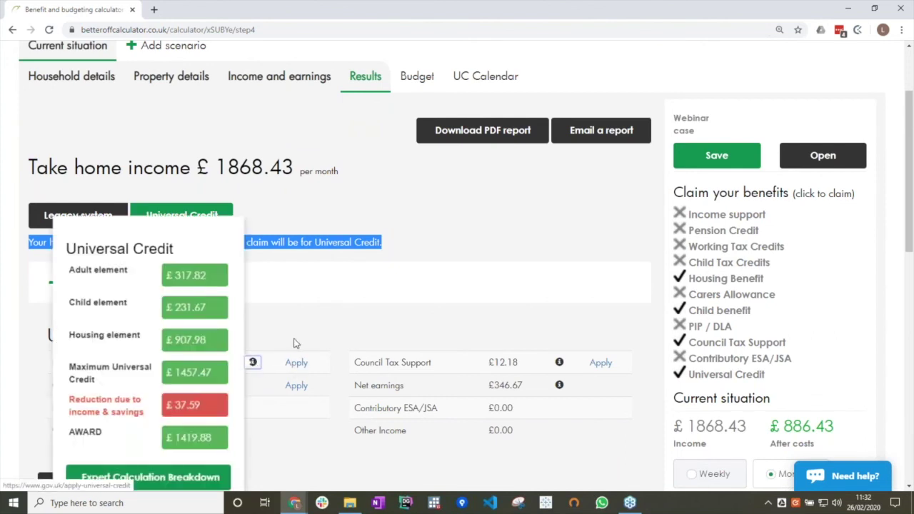
pyautogui.click(296, 341)
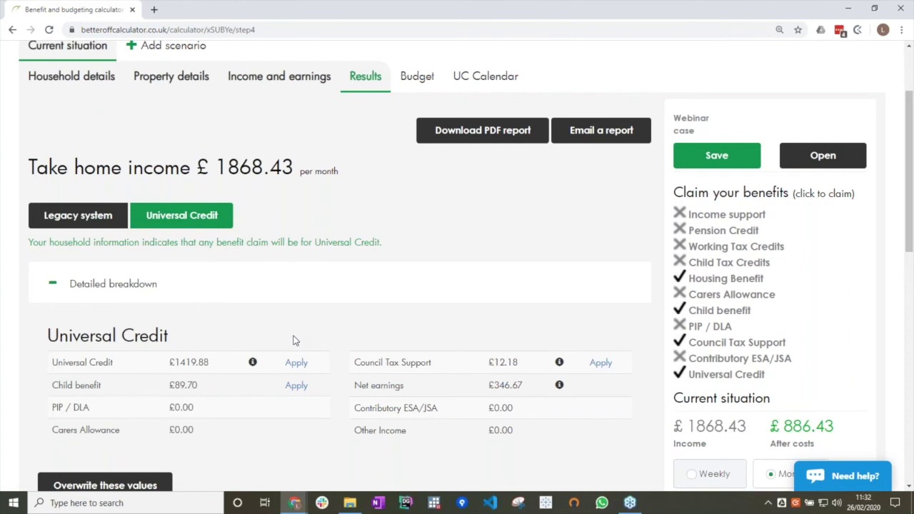
# Highlight the Advice and support heading beside the results and open the information about the case
pyautogui.scroll(-1, 413, 319)
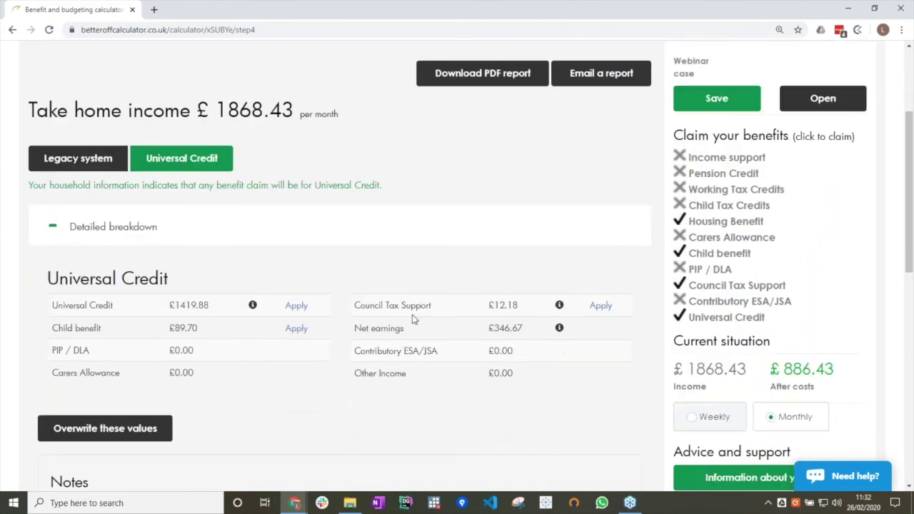
pyautogui.scroll(-1, 412, 318)
pyautogui.moveTo(804, 395); pyautogui.dragTo(677, 396)
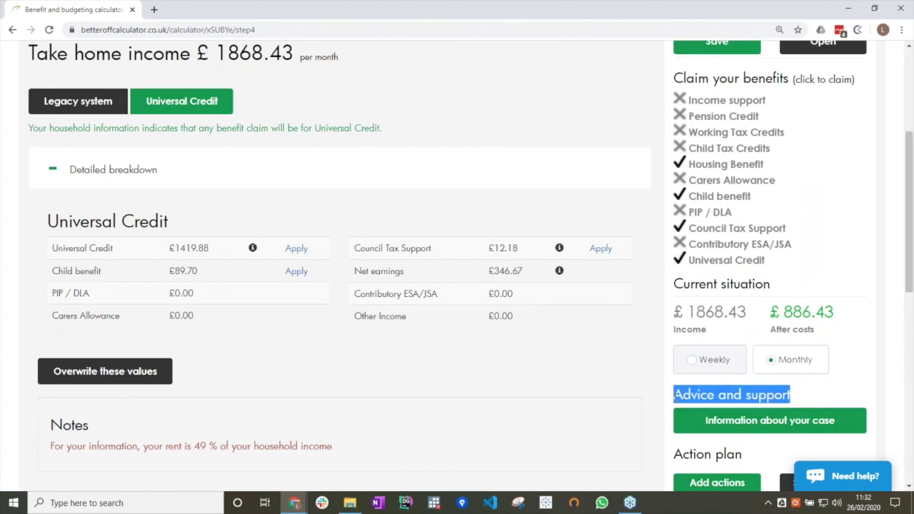
pyautogui.click(682, 404)
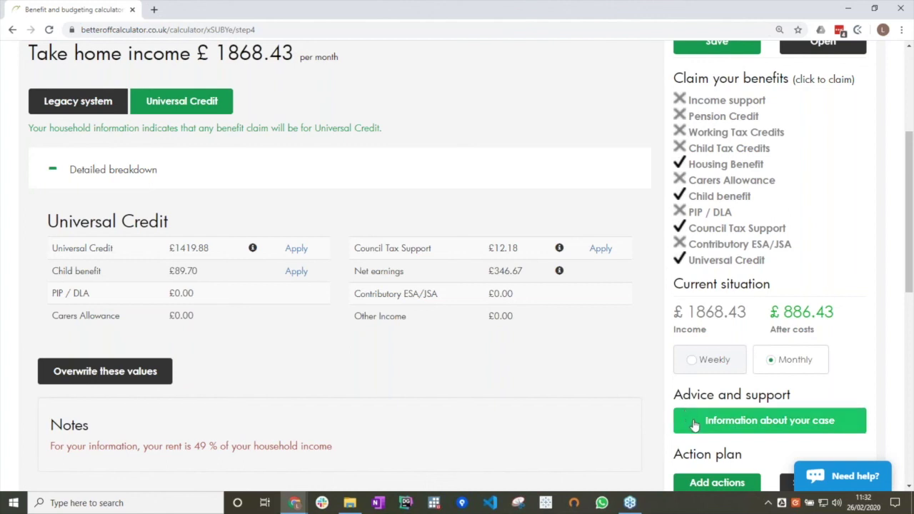
pyautogui.click(700, 422)
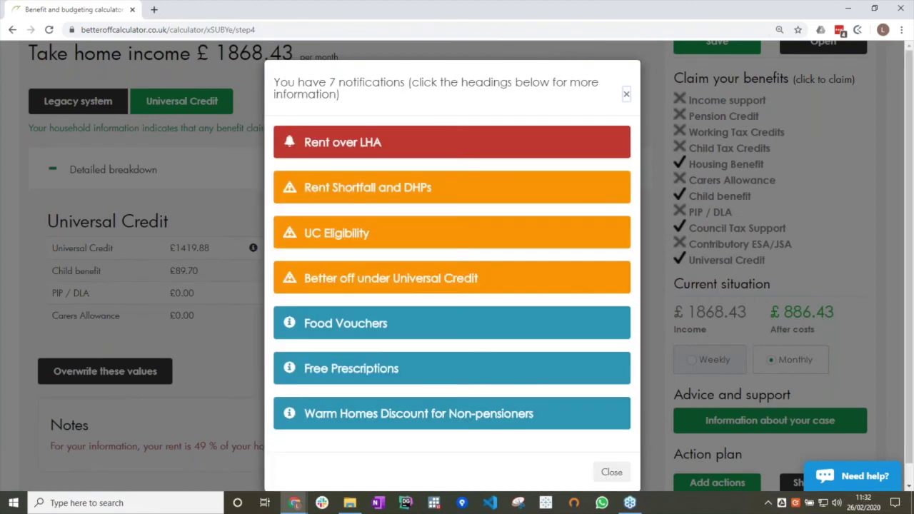
# Expand the Food Vouchers notification and read its eligibility guidance
pyautogui.click(398, 325)
pyautogui.scroll(-1, 398, 326)
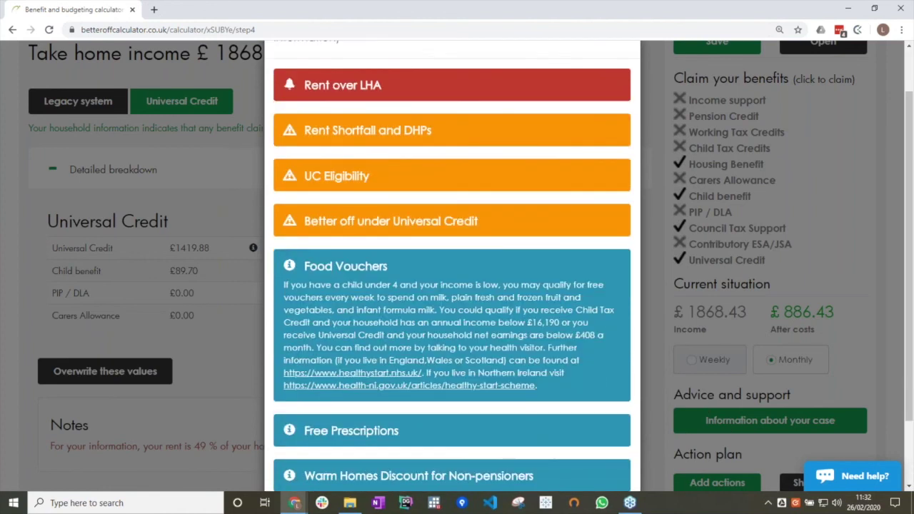
pyautogui.scroll(-1, 398, 330)
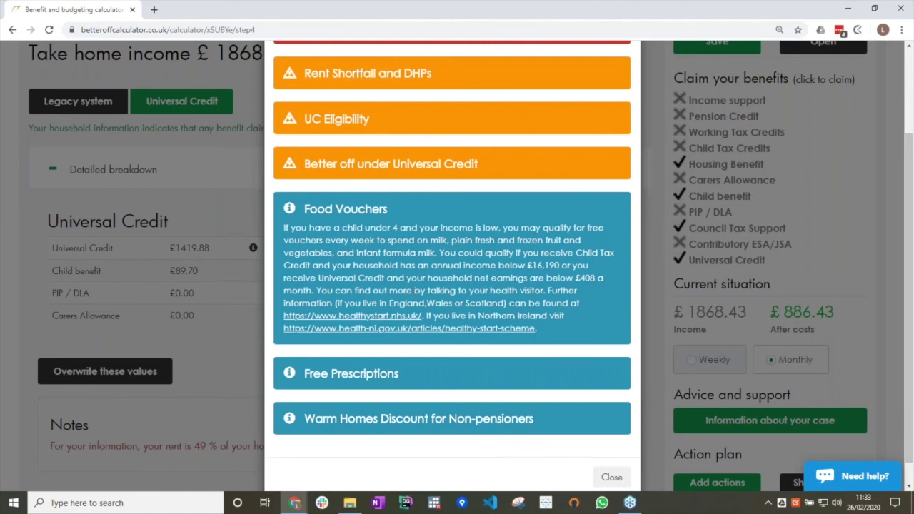
# Expand the Free Prescriptions and Warm Homes Discount for Non-pensioners notifications and review their guidance
pyautogui.click(425, 380)
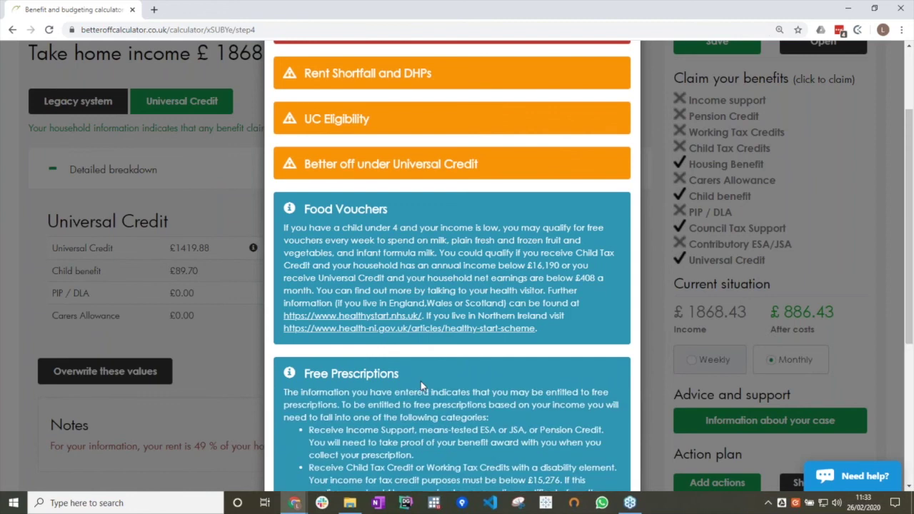
pyautogui.scroll(-3, 421, 381)
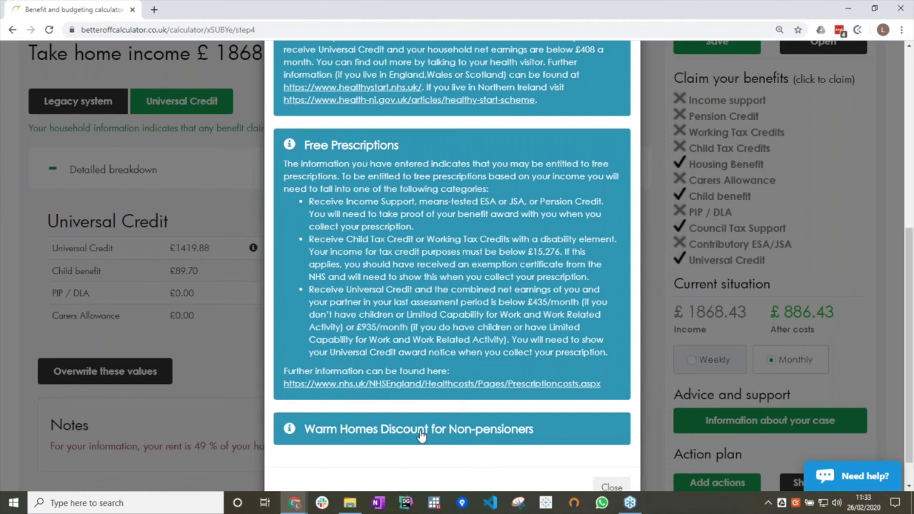
pyautogui.click(422, 433)
pyautogui.scroll(-2, 422, 433)
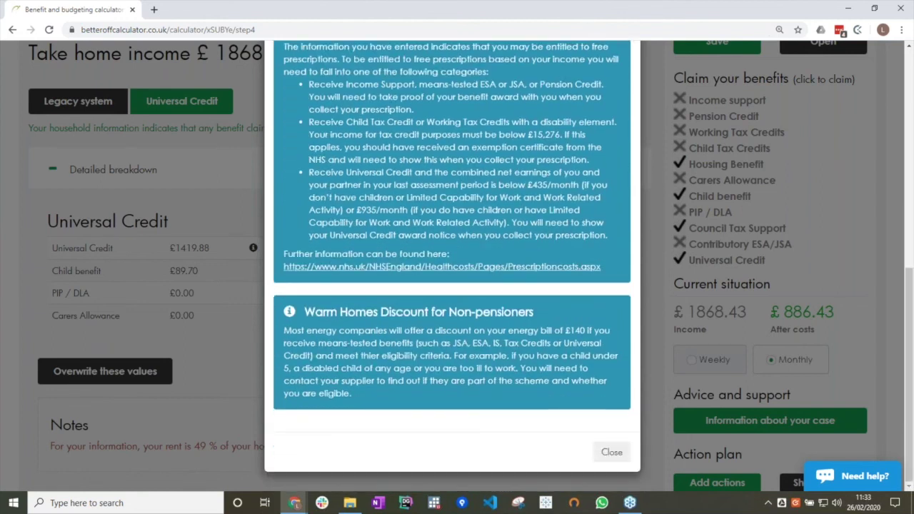
pyautogui.scroll(4, 423, 421)
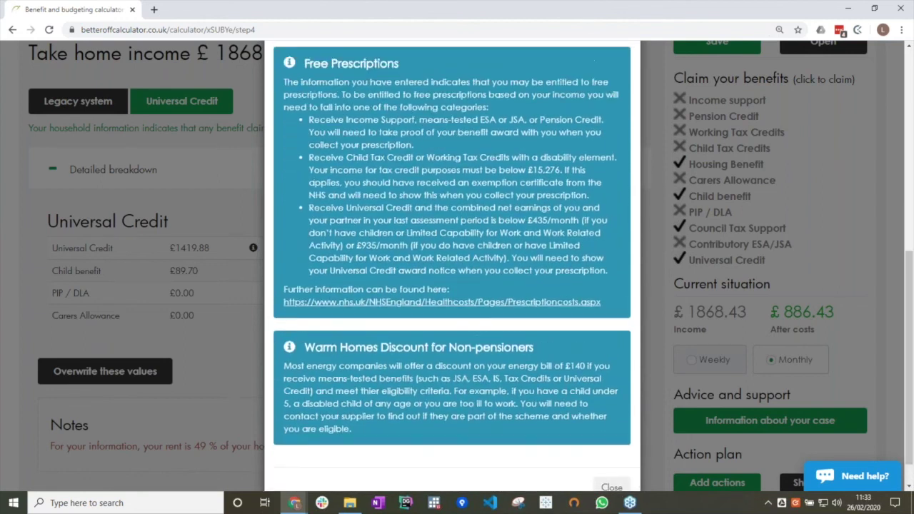
pyautogui.scroll(2, 423, 422)
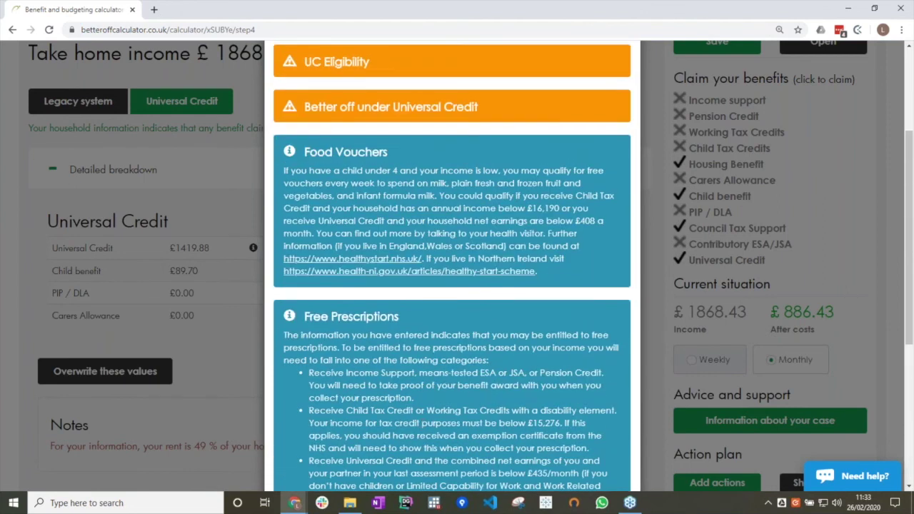